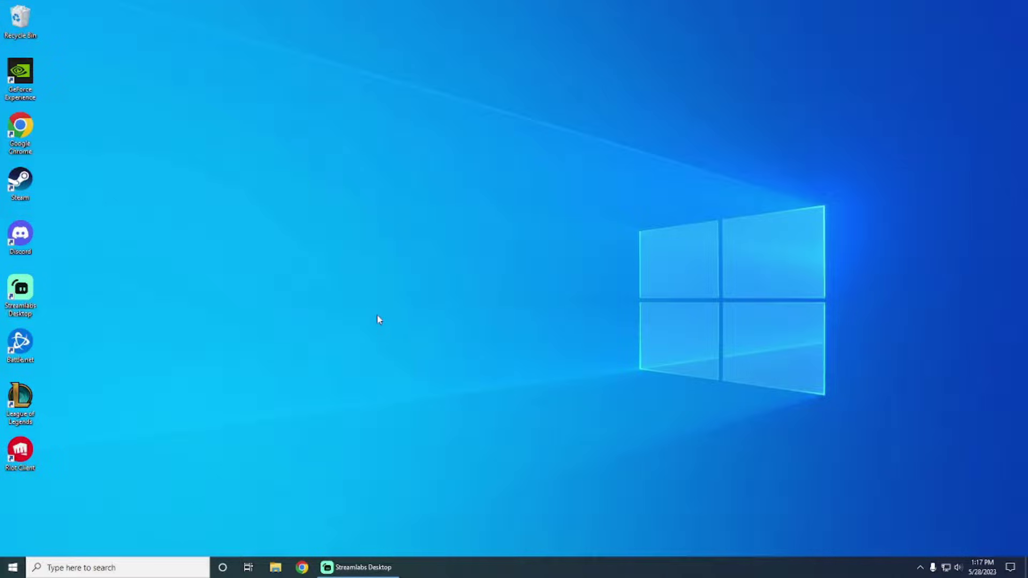
# Launch Google Chrome from the desktop shortcut and choose a browser profile
pyautogui.doubleClick(21, 129)
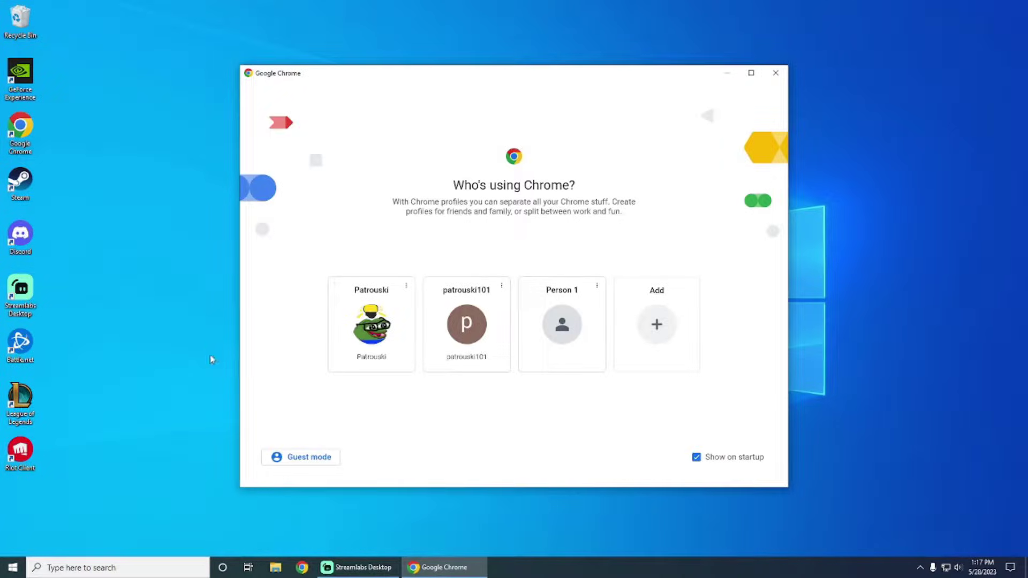
pyautogui.click(464, 361)
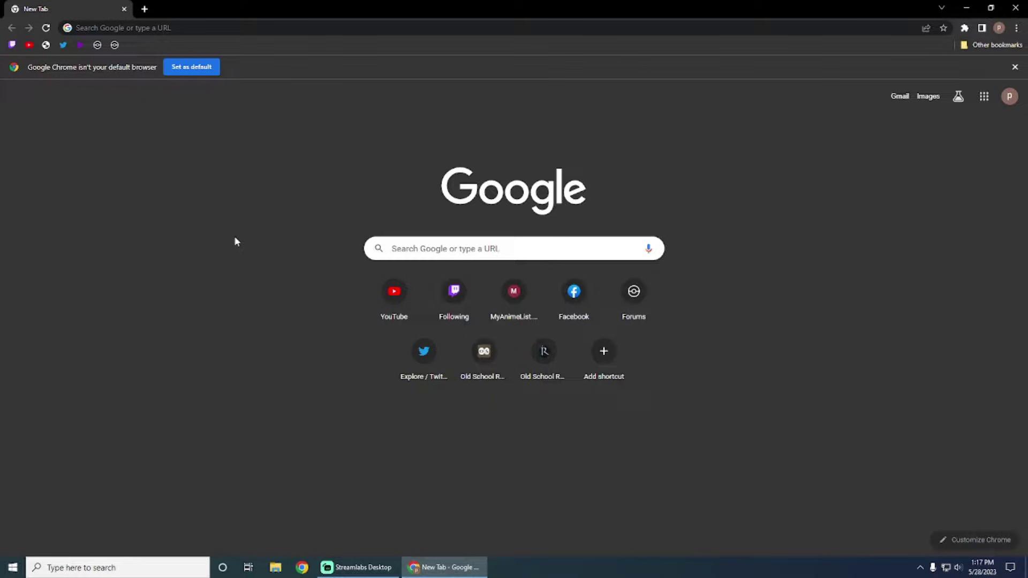
# Load the PokeMMO home page and bring up the create-account registration form
pyautogui.click(115, 45)
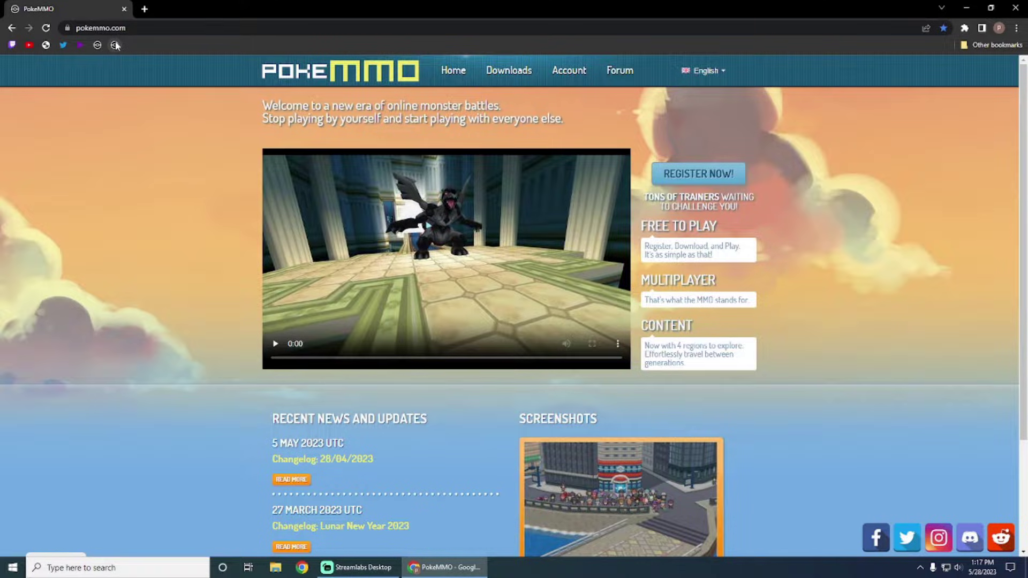
pyautogui.click(105, 27)
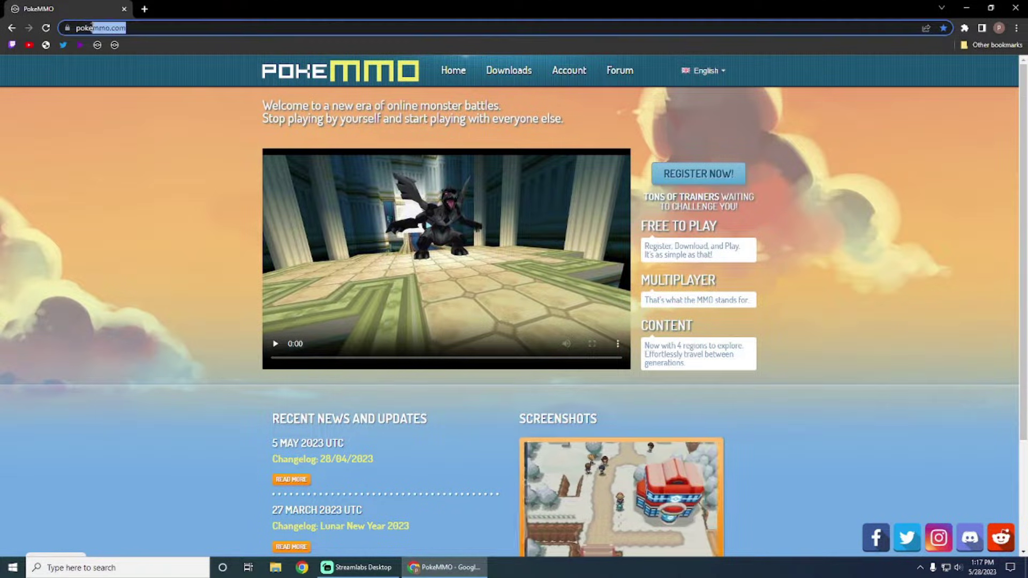
pyautogui.click(136, 129)
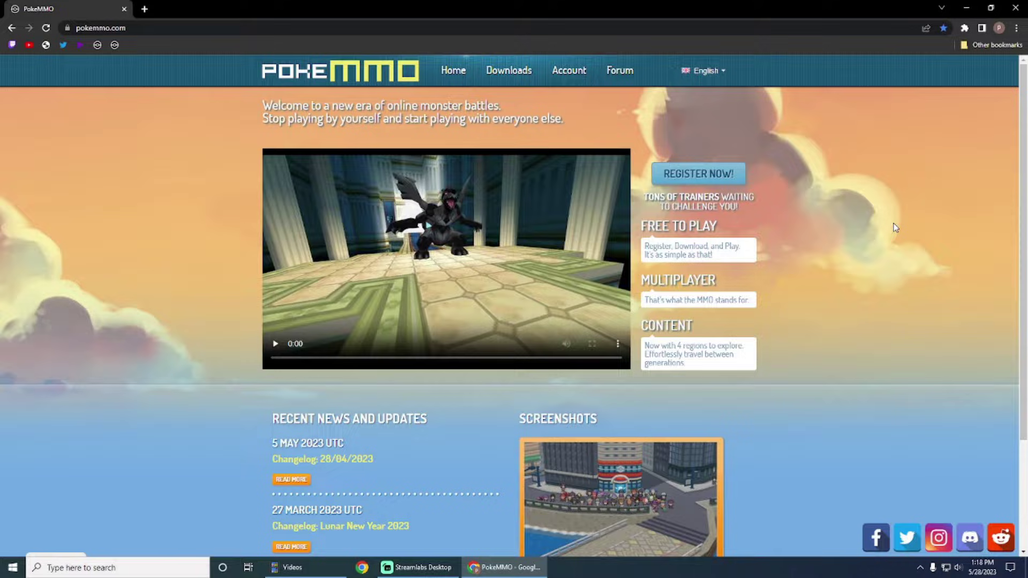
pyautogui.click(712, 176)
pyautogui.scroll(-2, 486, 337)
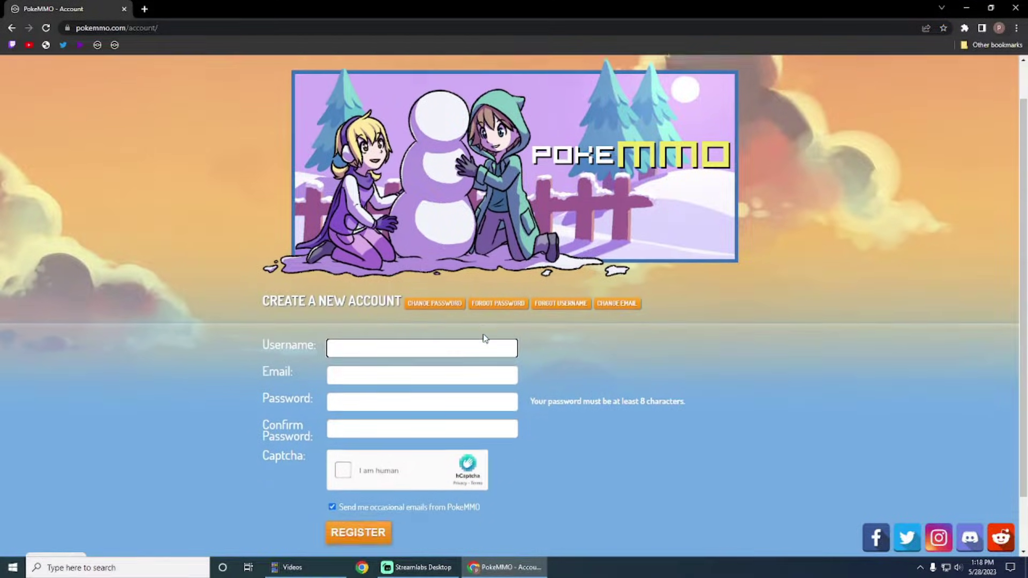
pyautogui.scroll(-1, 486, 334)
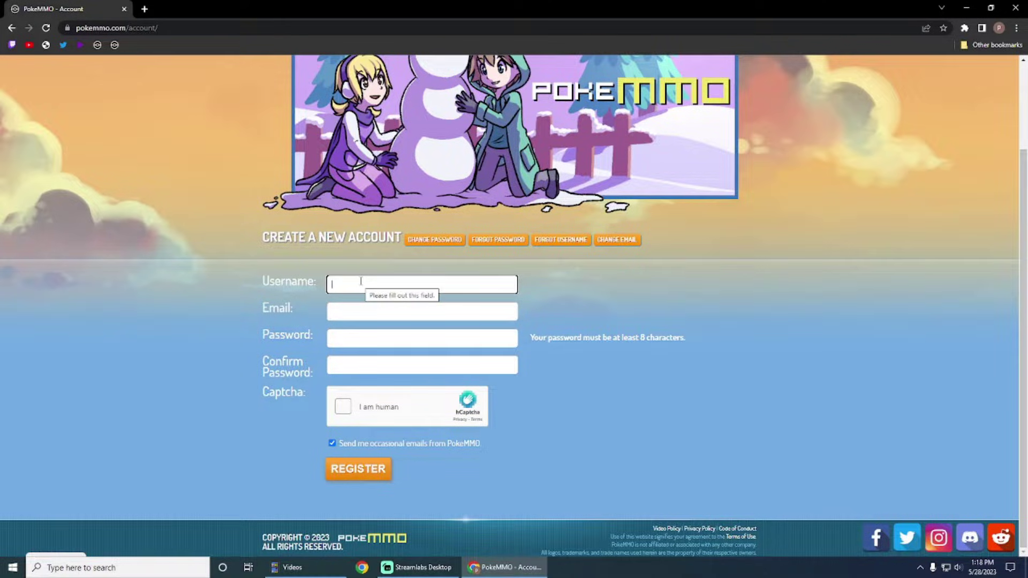
pyautogui.scroll(2, 679, 407)
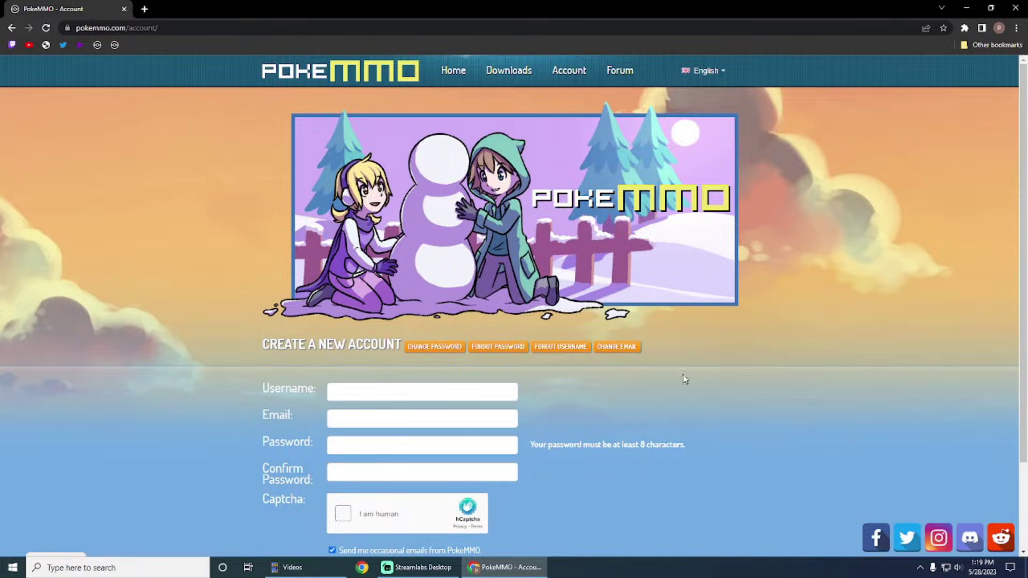
# Go to the PokeMMO downloads page and pick the Windows version guide
pyautogui.click(508, 70)
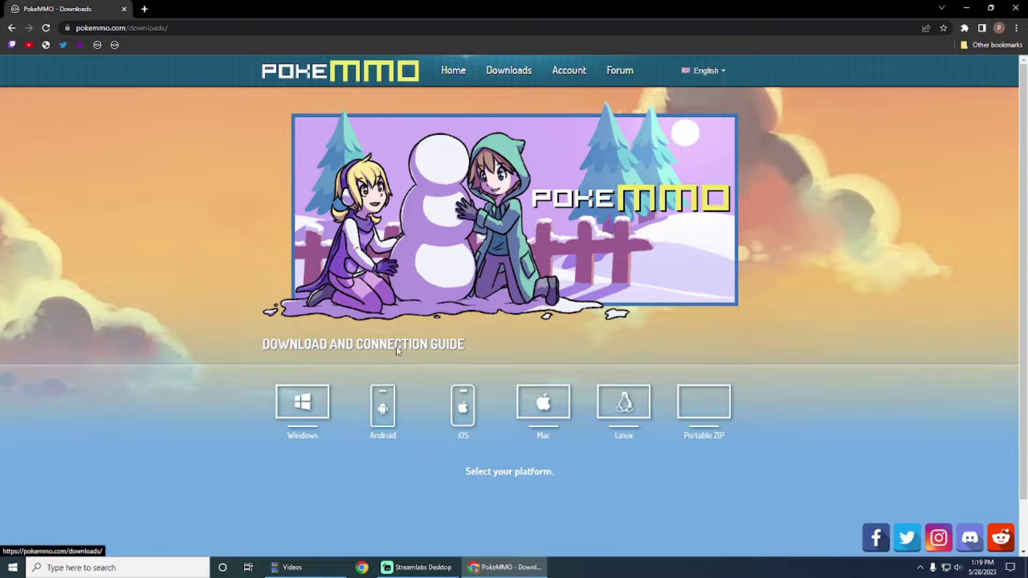
pyautogui.scroll(-1, 303, 404)
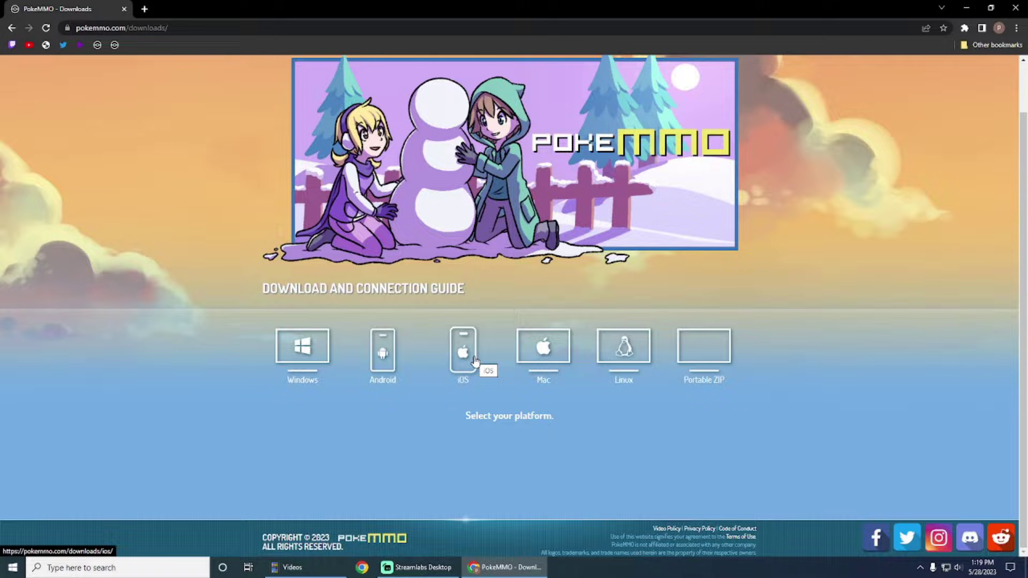
pyautogui.click(287, 358)
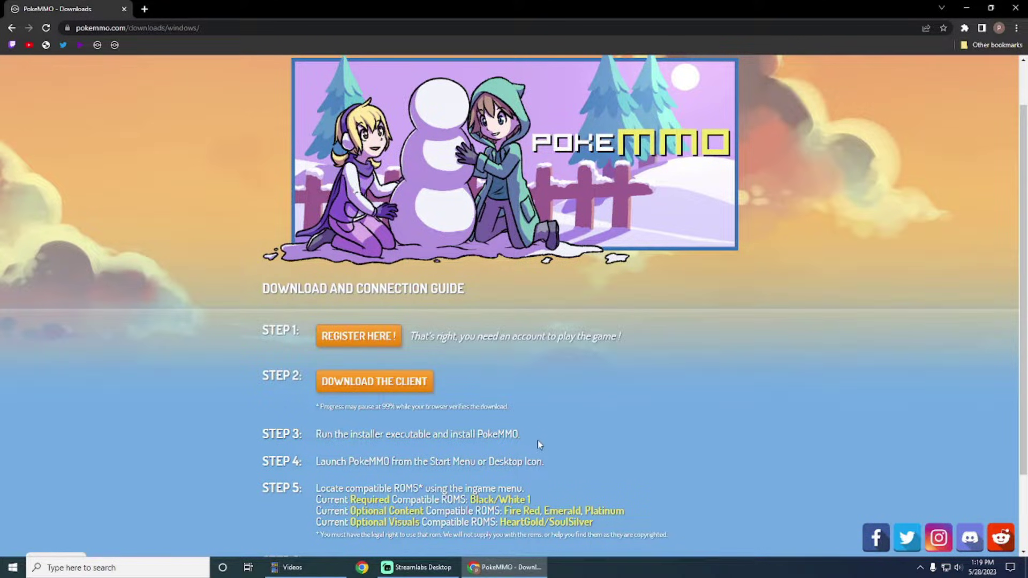
pyautogui.scroll(-1, 448, 361)
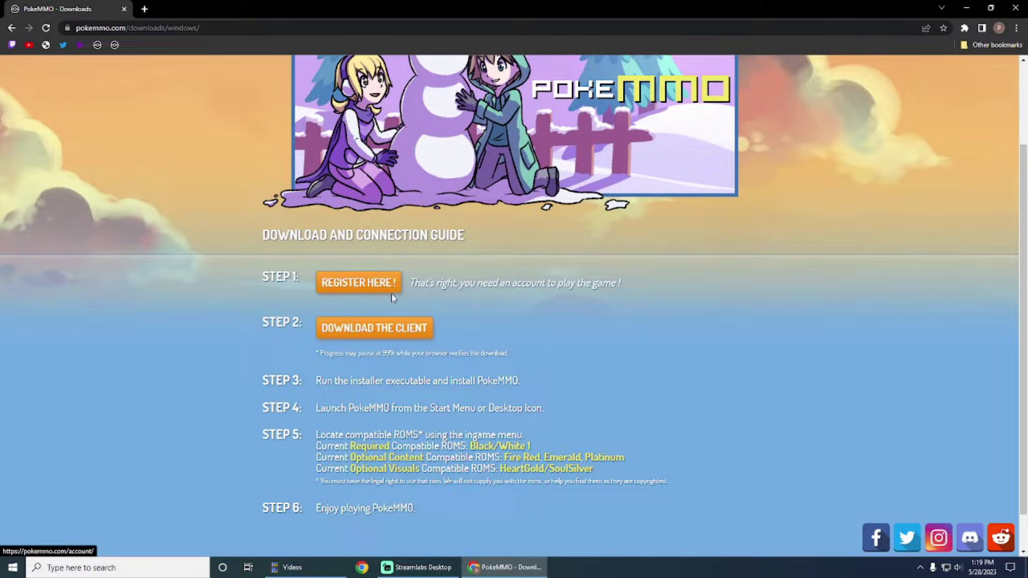
# Download the PokeMMO Windows client installer and keep the flagged file
pyautogui.click(403, 330)
pyautogui.scroll(-1, 392, 297)
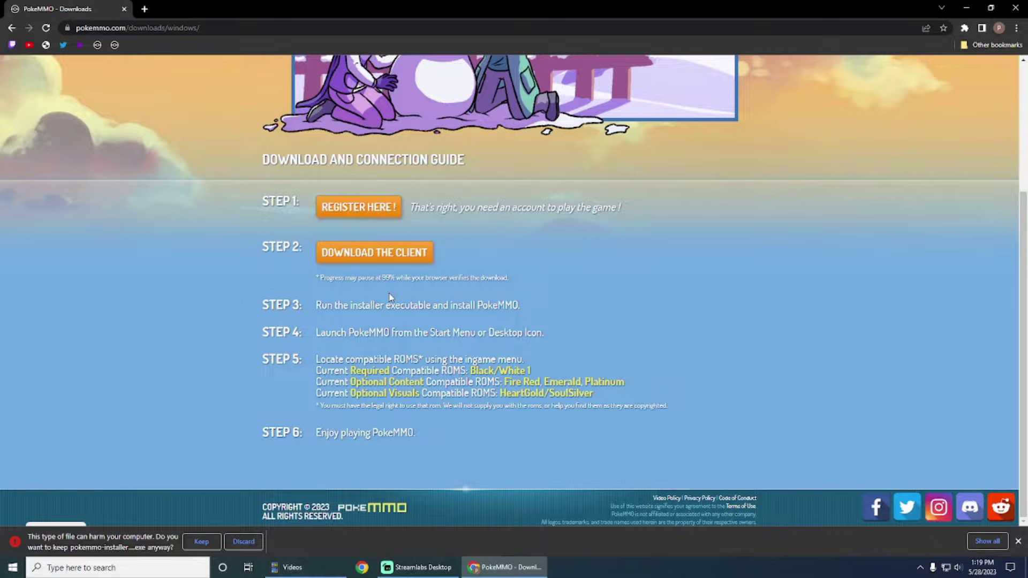
pyautogui.moveTo(526, 363); pyautogui.dragTo(651, 436)
pyautogui.moveTo(318, 365); pyautogui.dragTo(321, 294)
pyautogui.click(597, 312)
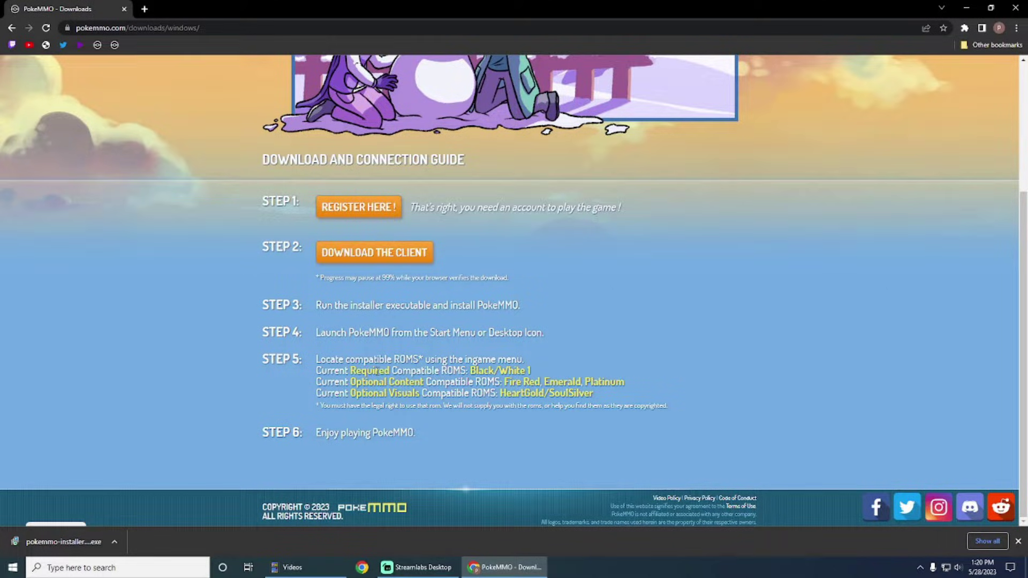
pyautogui.moveTo(315, 406); pyautogui.dragTo(620, 418)
pyautogui.click(716, 415)
pyautogui.moveTo(609, 399); pyautogui.dragTo(504, 381)
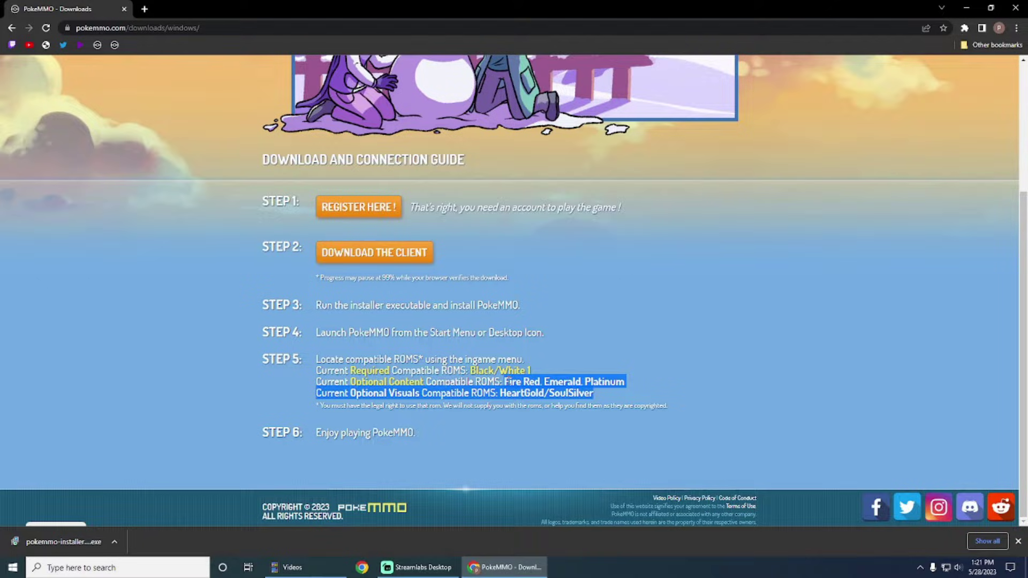
pyautogui.click(605, 390)
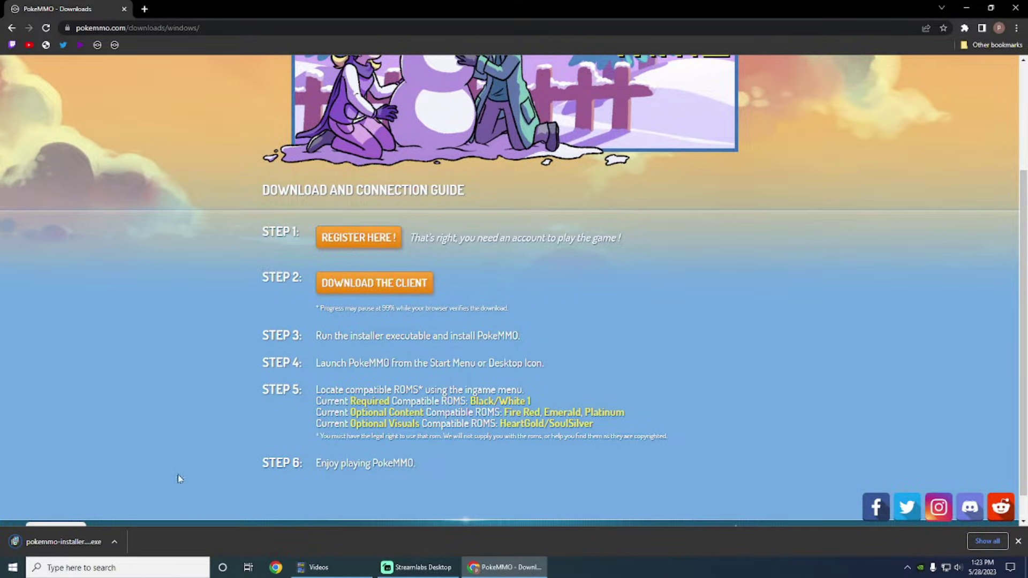
# Run the PokeMMO installer for the current user only and confirm the setup language
pyautogui.click(72, 542)
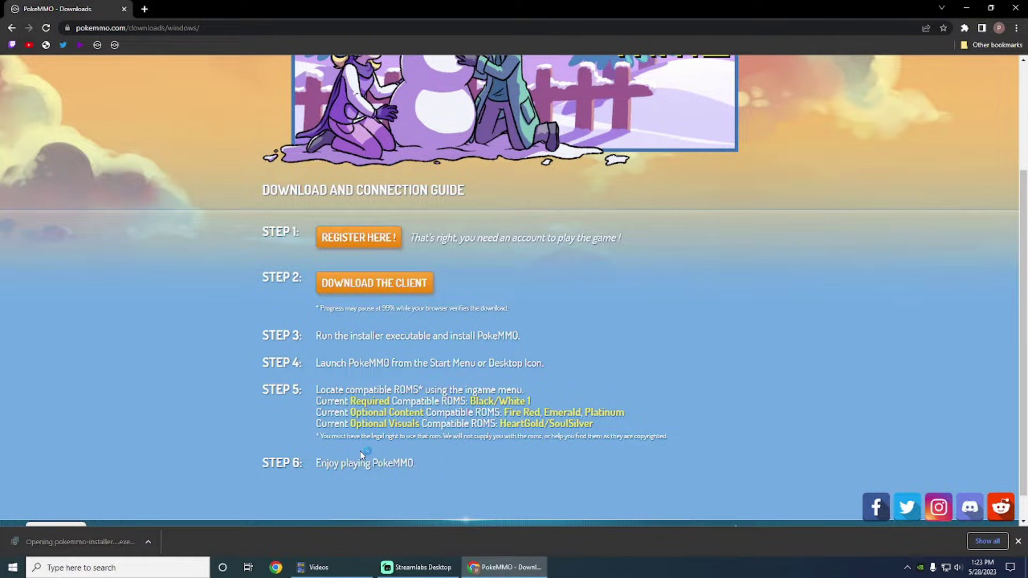
pyautogui.click(492, 290)
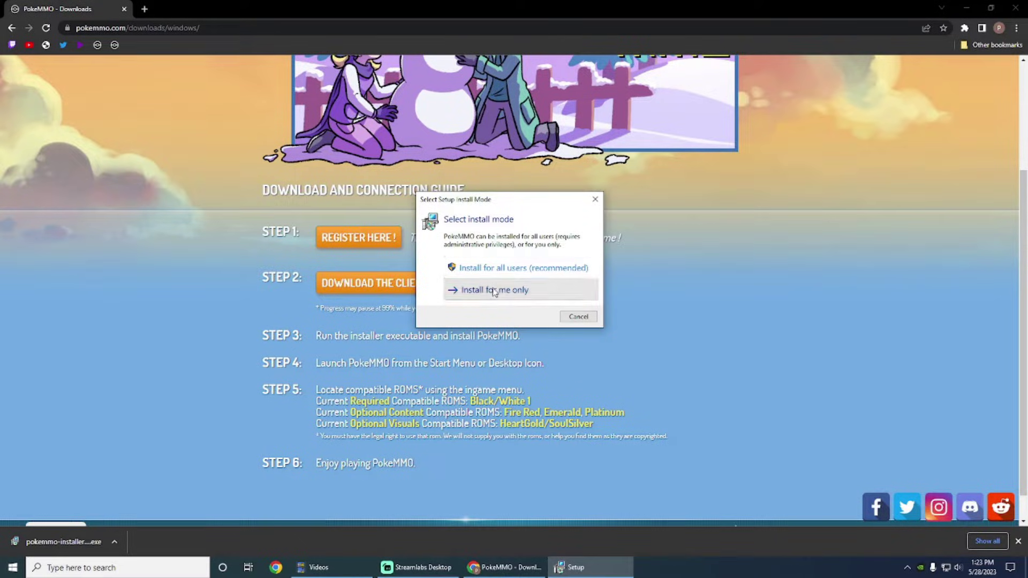
pyautogui.click(536, 310)
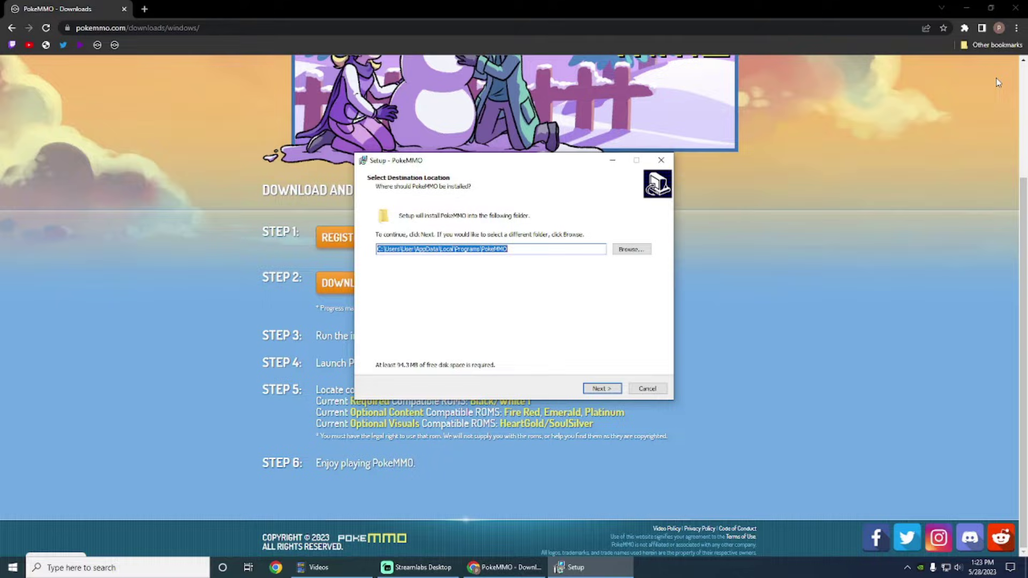
# Show Chrome's downloads list, then return to the PokeMMO downloads tab
pyautogui.click(1015, 29)
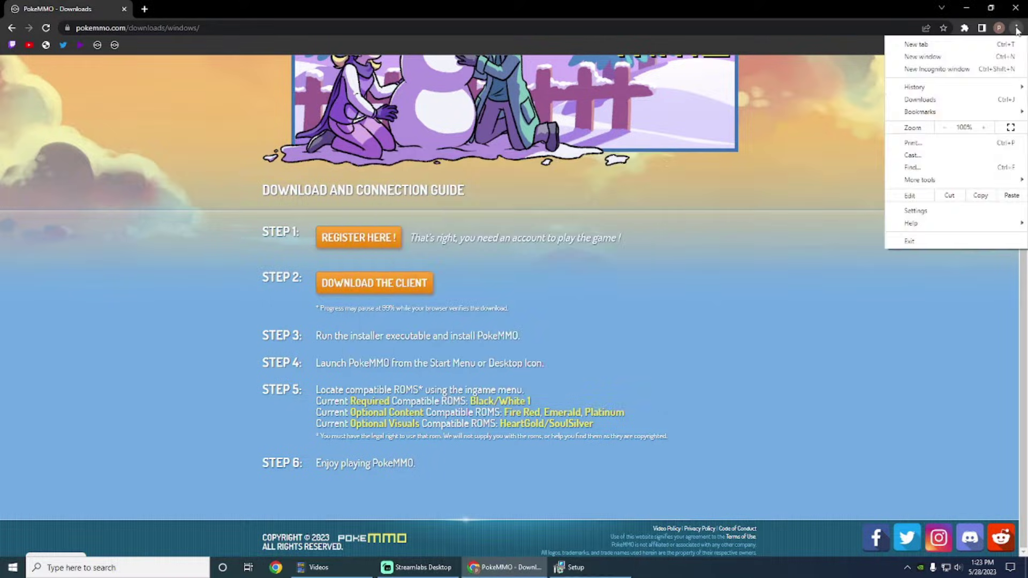
pyautogui.click(927, 99)
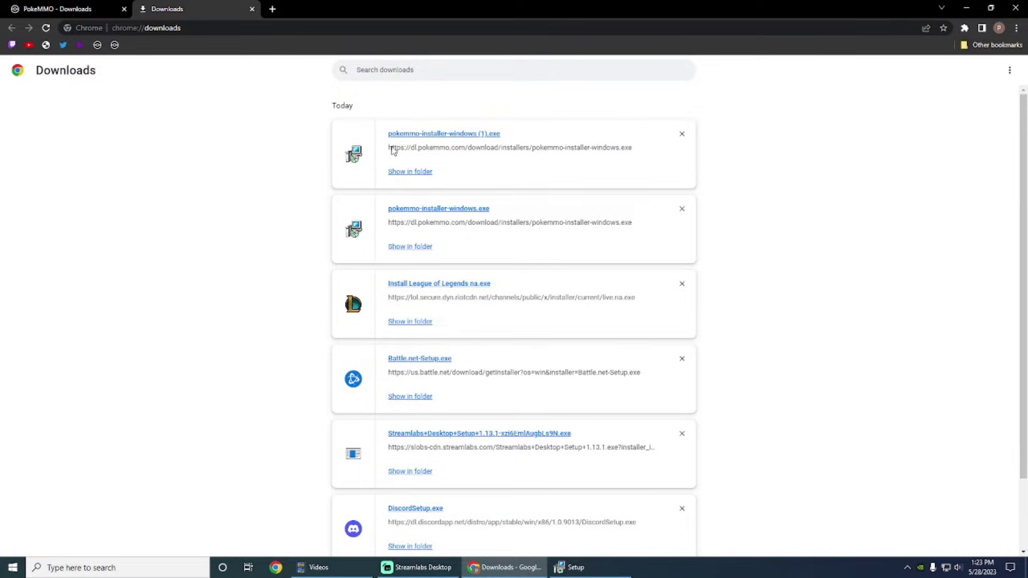
pyautogui.click(104, 12)
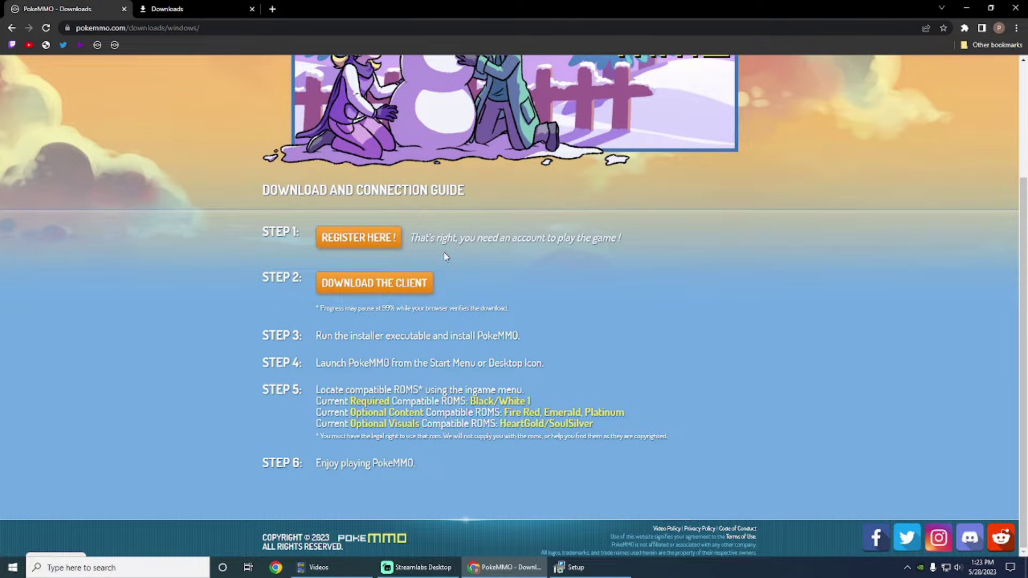
# Install PokeMMO with default location and Start Menu folder, ticking Open Install Directory
pyautogui.click(576, 566)
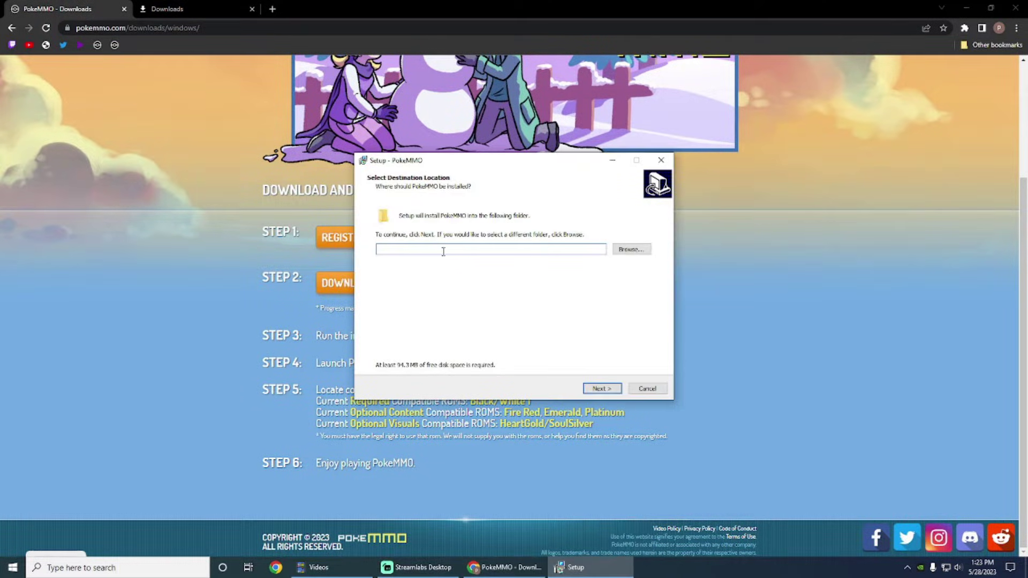
pyautogui.click(597, 389)
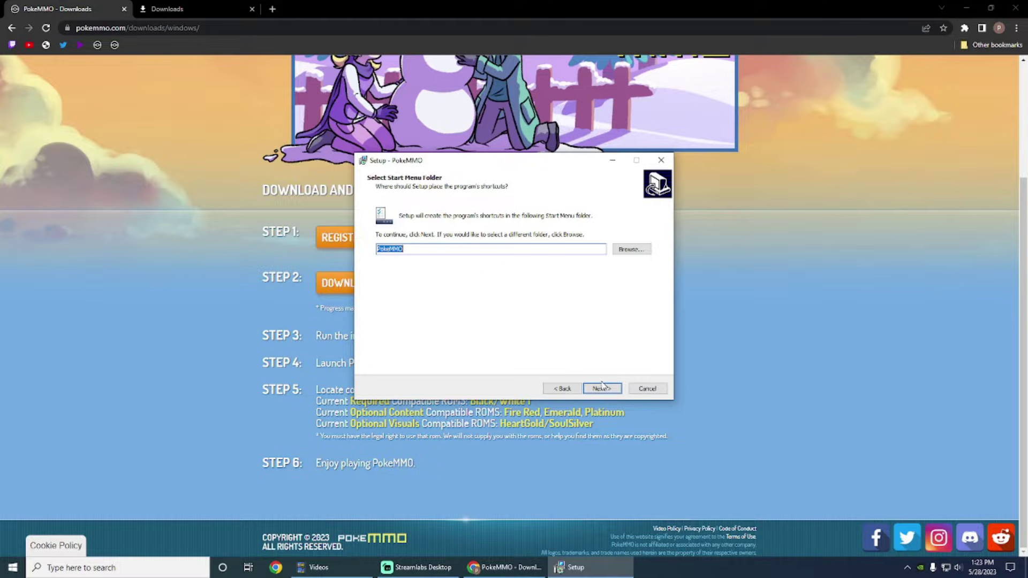
pyautogui.click(605, 390)
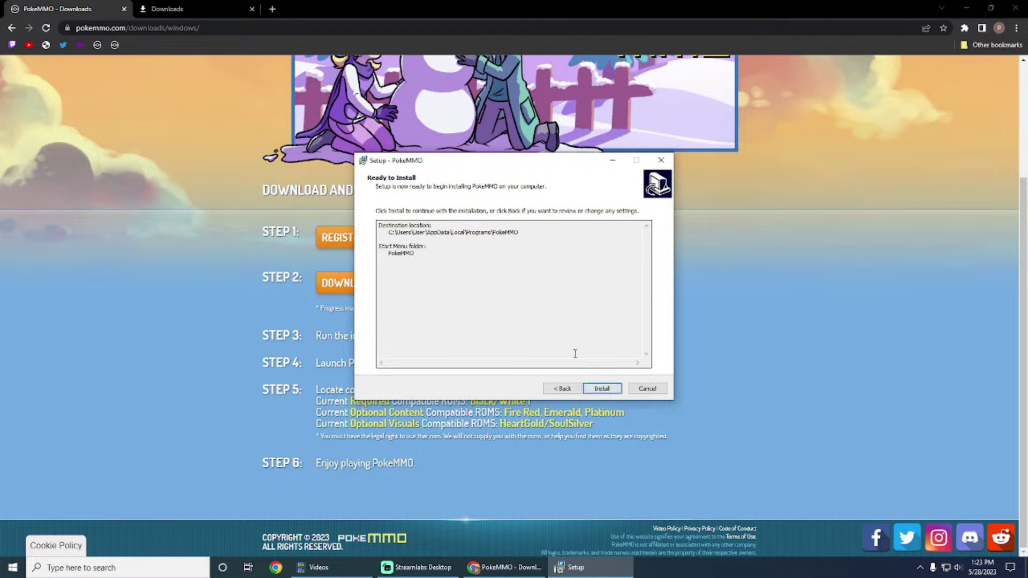
pyautogui.click(601, 389)
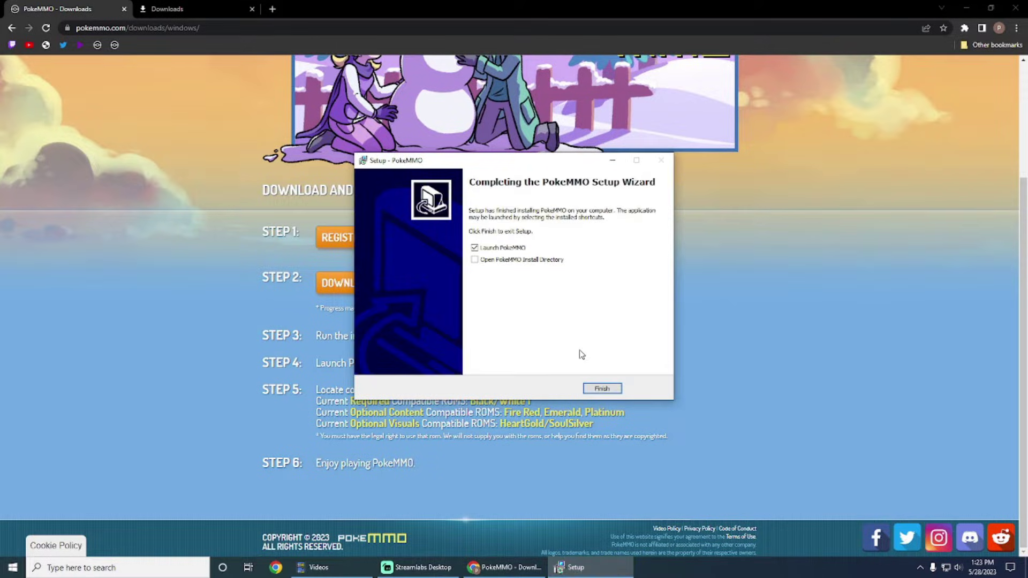
pyautogui.hotkey('alt', 'Tab')
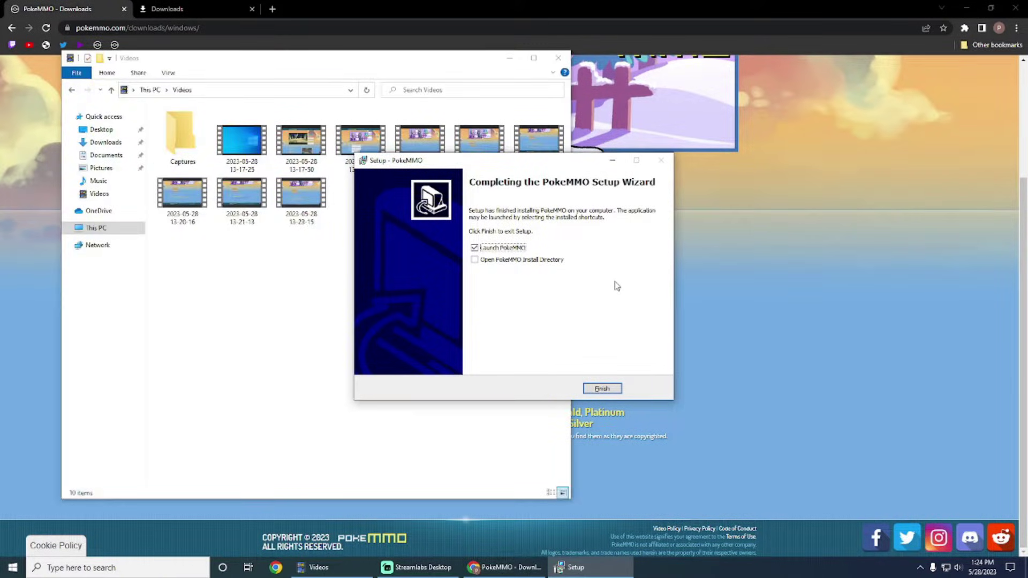
pyautogui.click(515, 260)
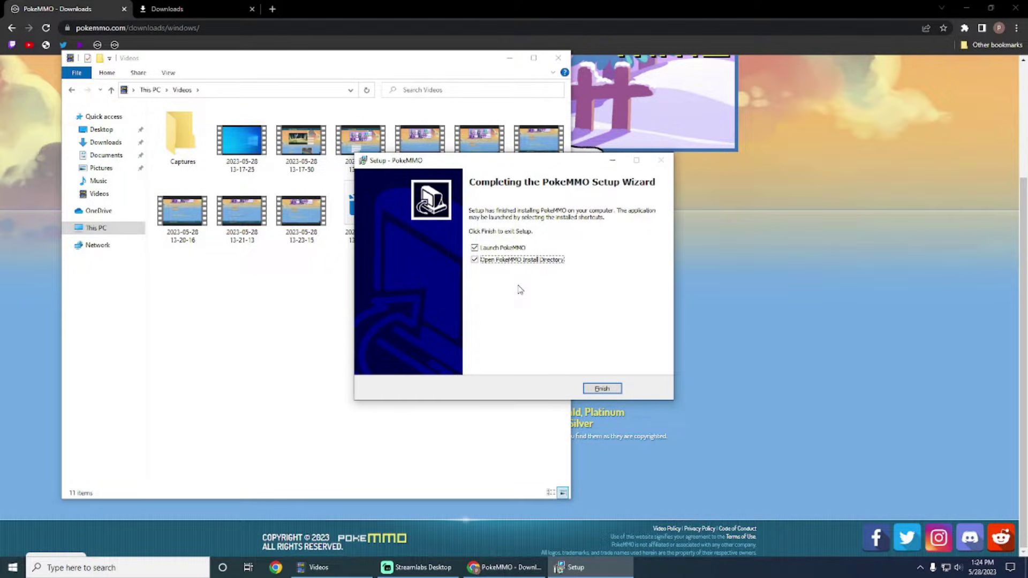
# Finish setup so PokeMMO launches into its Client Management ROM slots
pyautogui.click(605, 388)
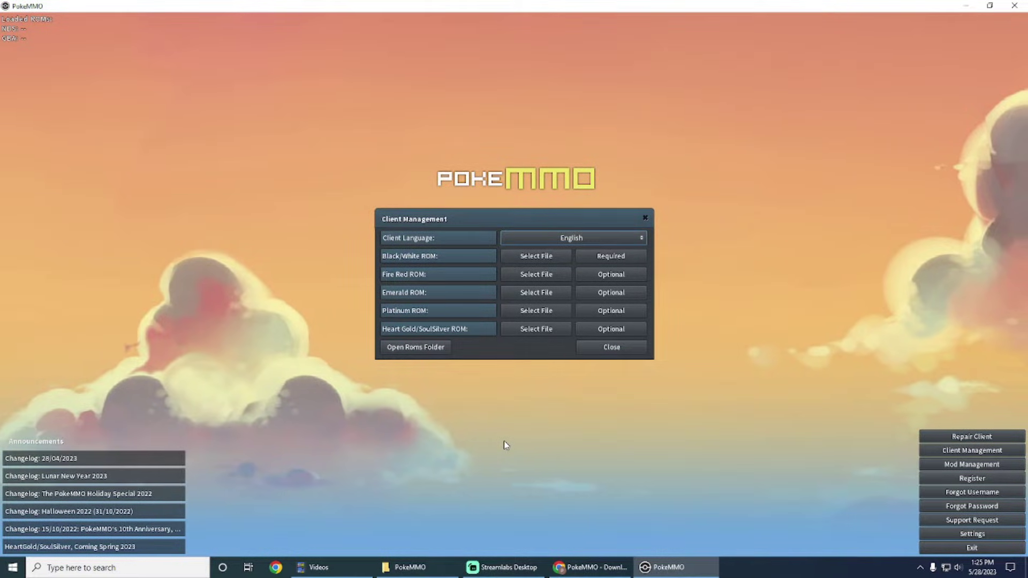
# Open PokeMMO's empty roms folder and nudge its Explorer window into place
pyautogui.click(421, 350)
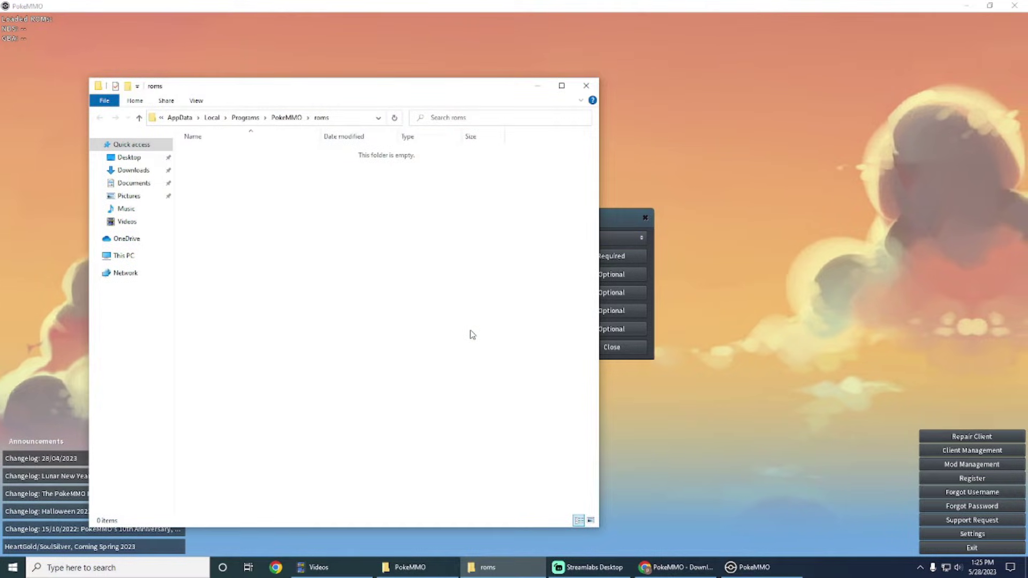
pyautogui.moveTo(373, 86); pyautogui.dragTo(393, 79)
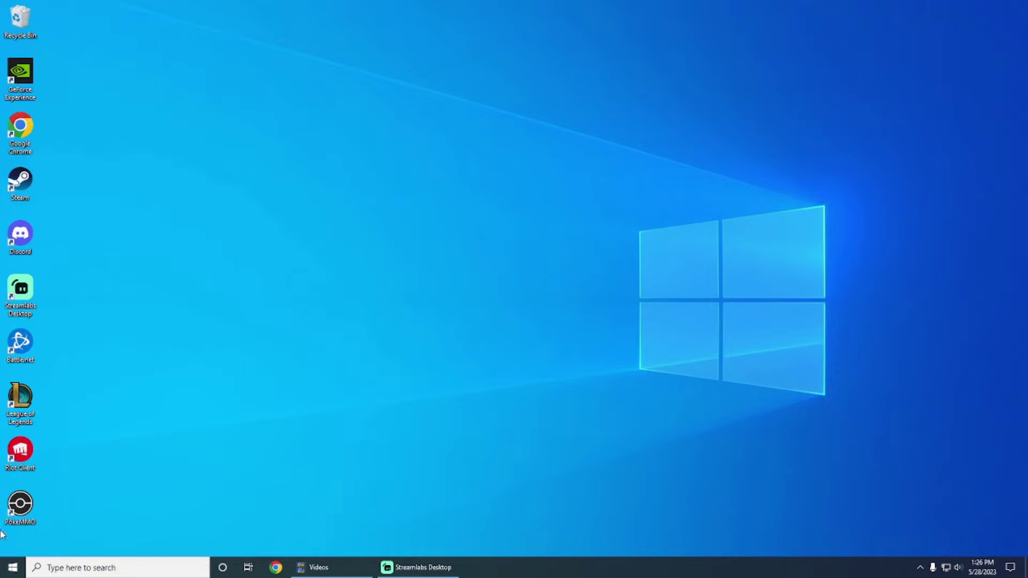
pyautogui.rightClick(30, 517)
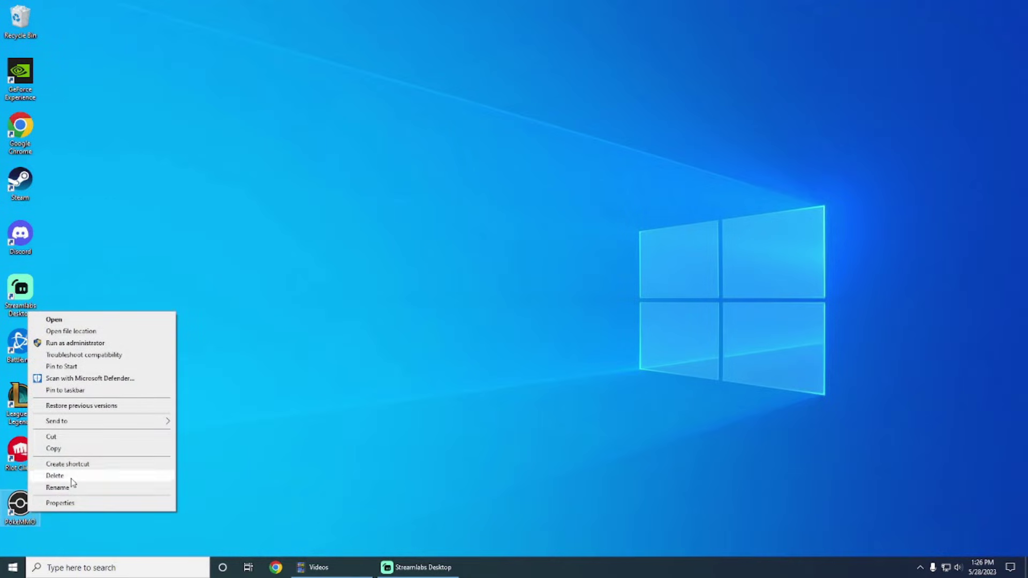
pyautogui.click(64, 331)
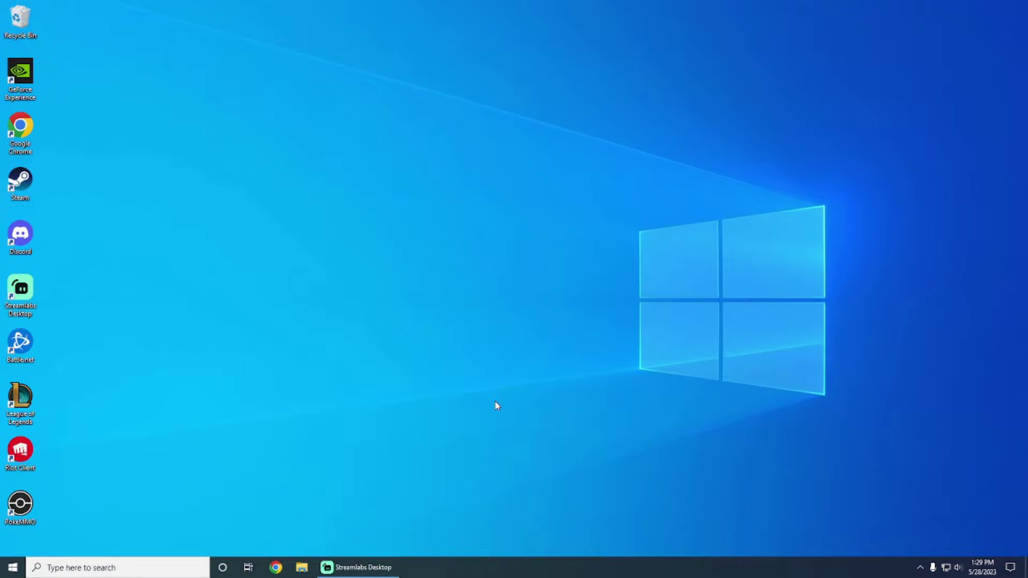
# Launch PokeMMO from the desktop, save the chat language settings, and window the login screen
pyautogui.doubleClick(22, 505)
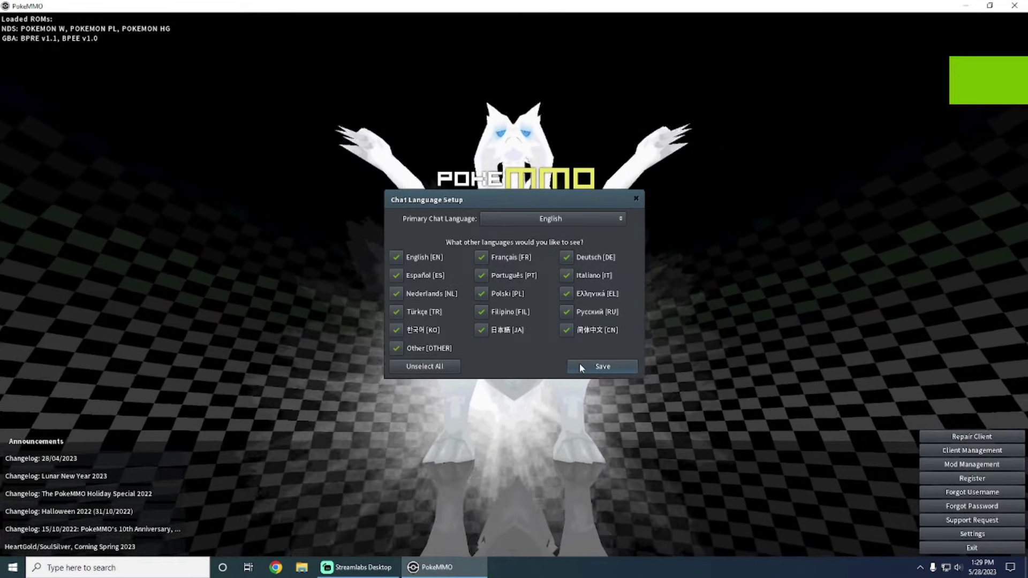
pyautogui.click(579, 366)
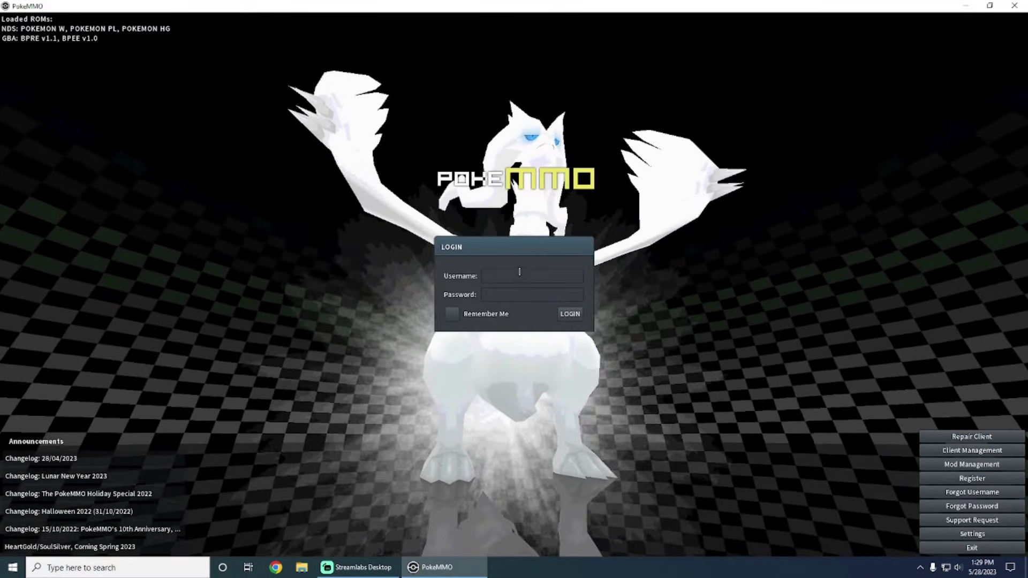
pyautogui.click(486, 275)
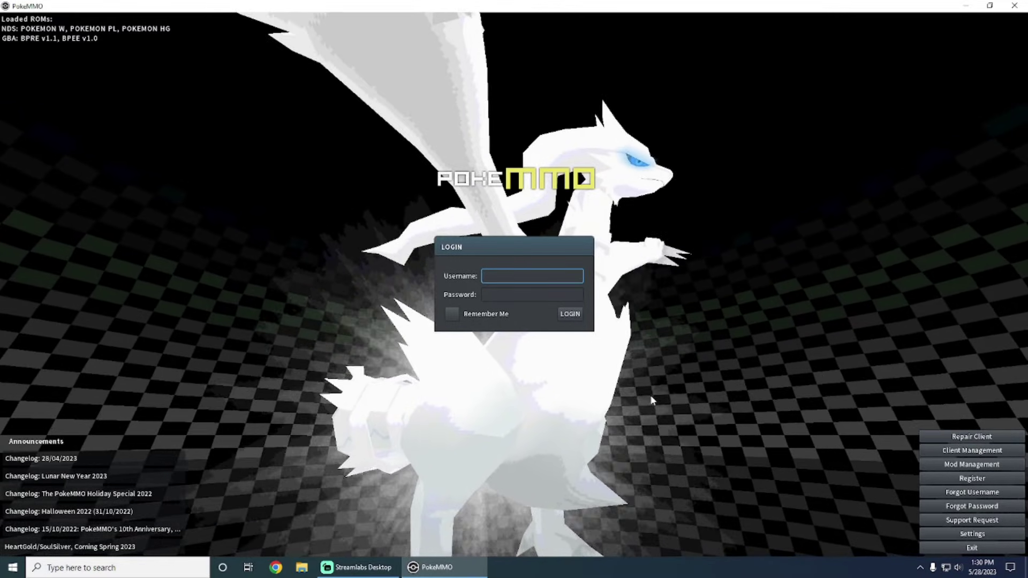
pyautogui.press('super+Down')
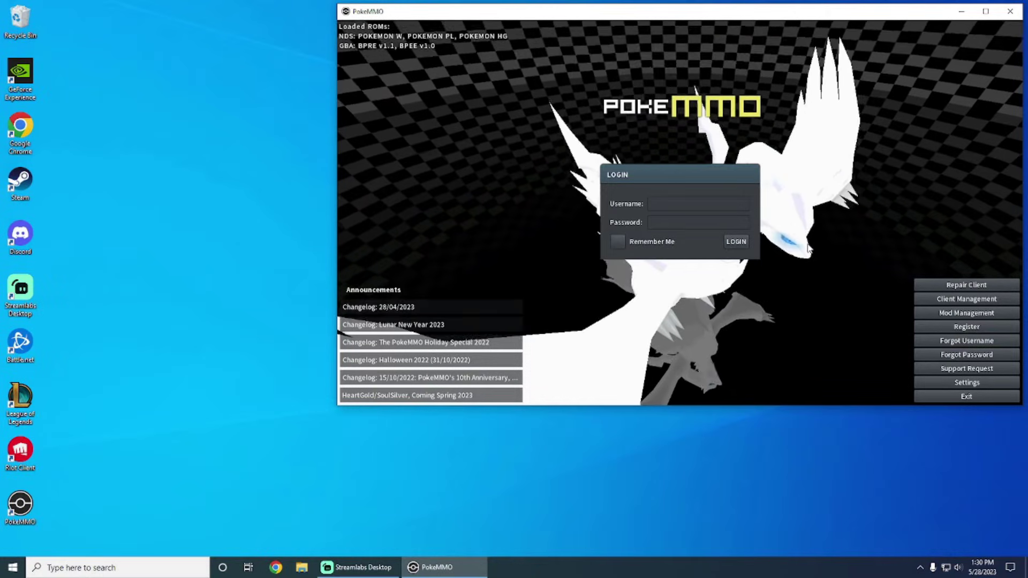